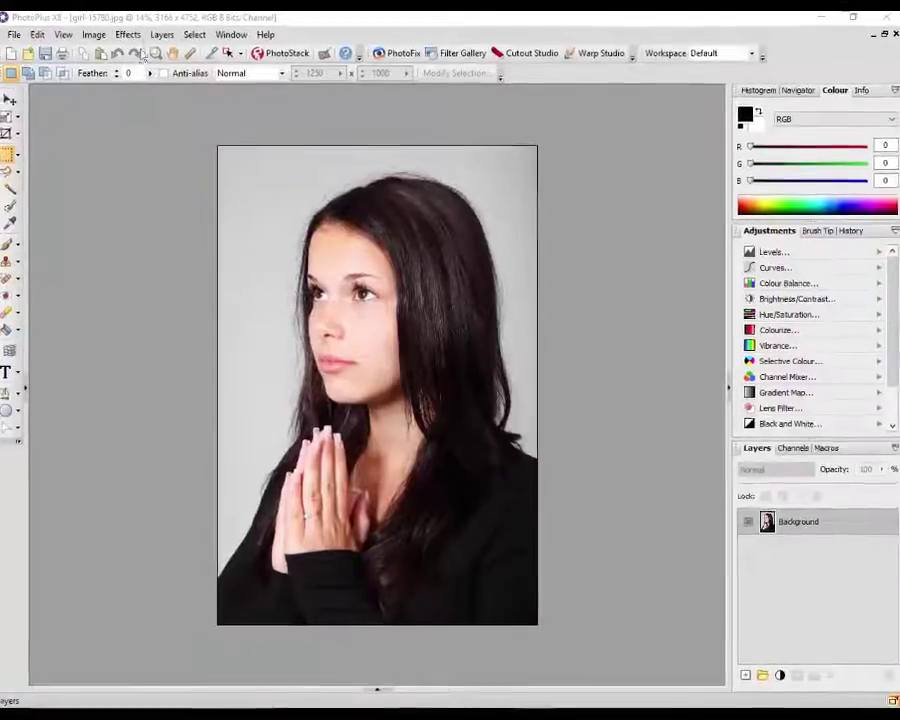
# Step: Apply the High Key filter from Nik Collection's Color Efex Pro 4 to the portrait girl-15780.jpg
pyautogui.click(118, 24)
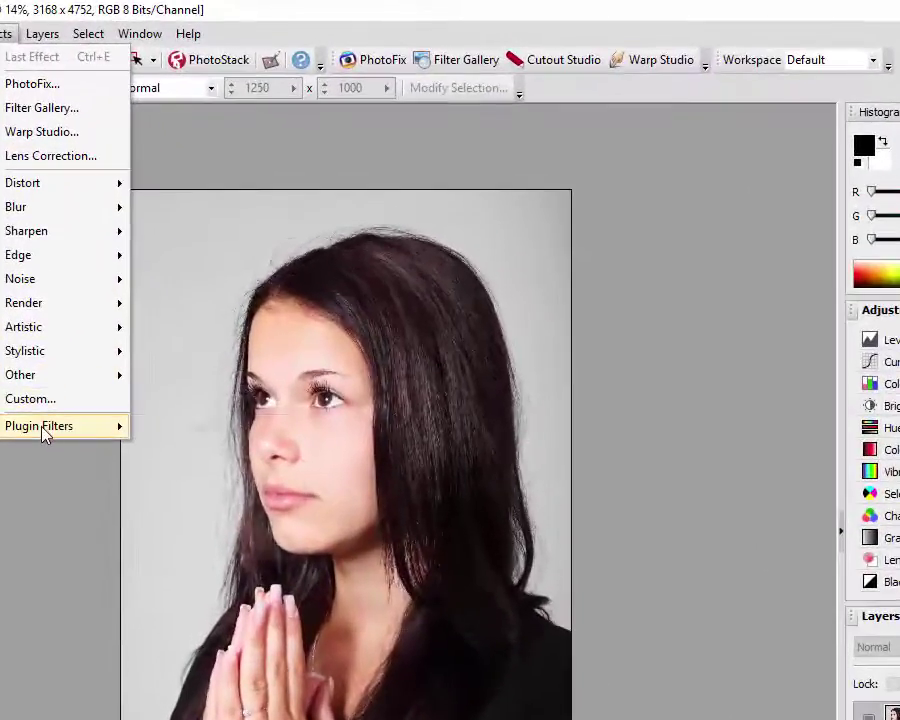
pyautogui.moveTo(60, 430)
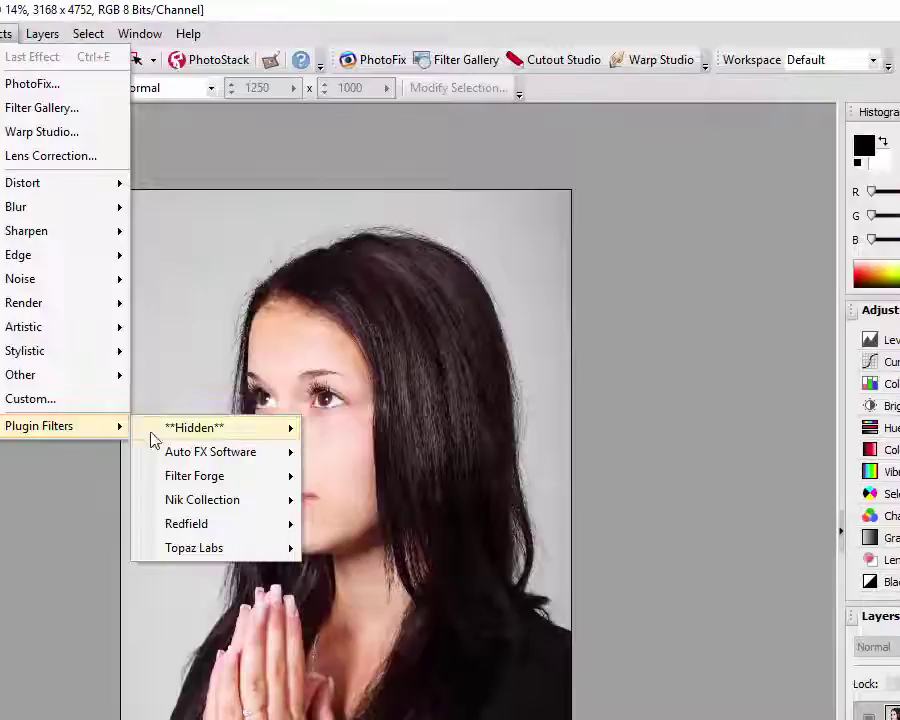
pyautogui.moveTo(226, 512)
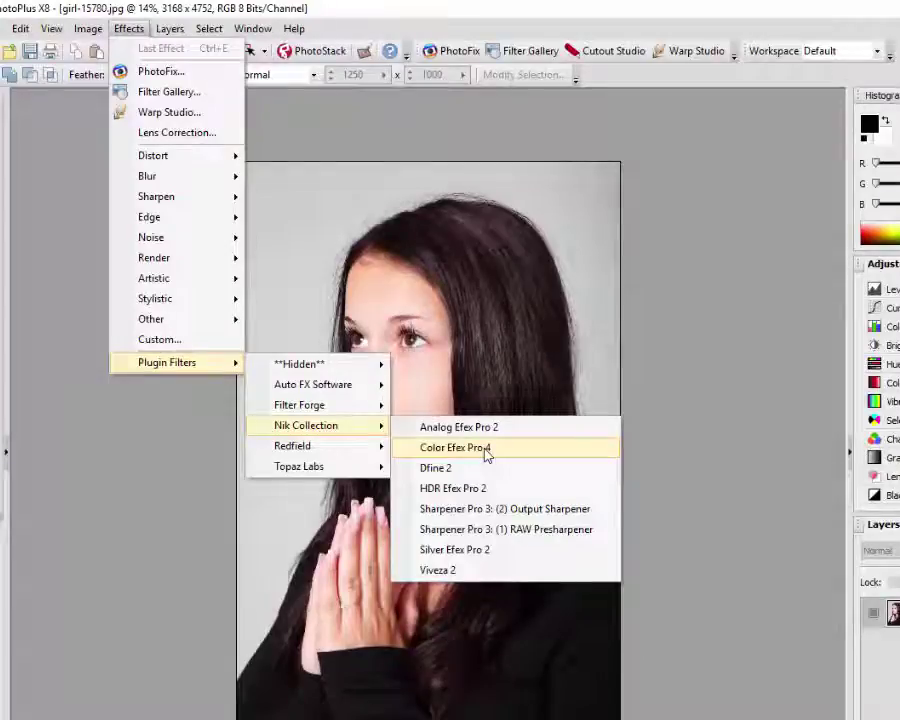
pyautogui.click(487, 453)
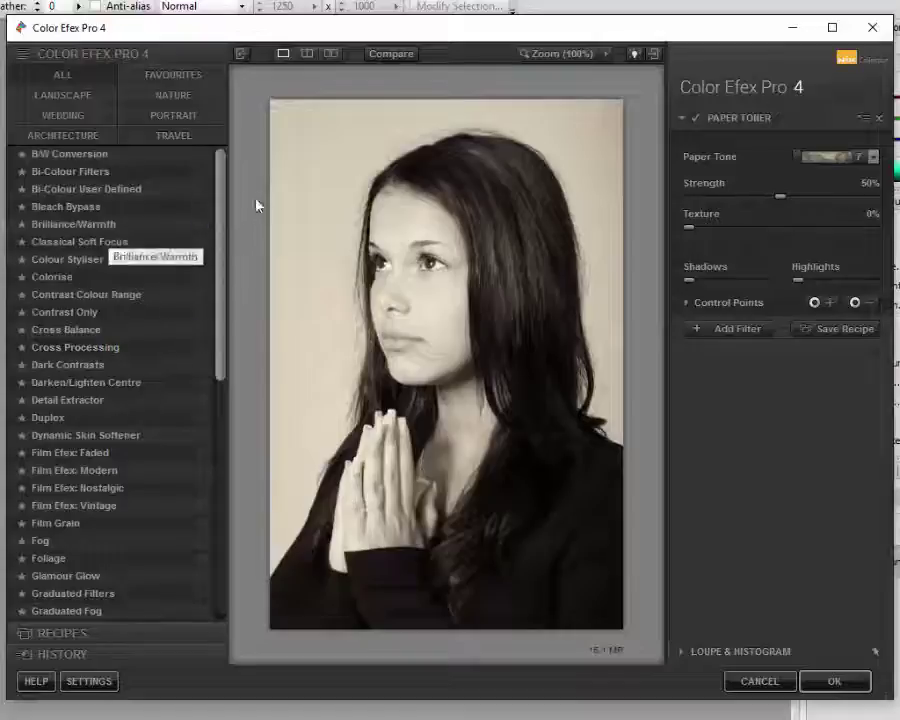
pyautogui.moveTo(222, 183); pyautogui.dragTo(231, 255)
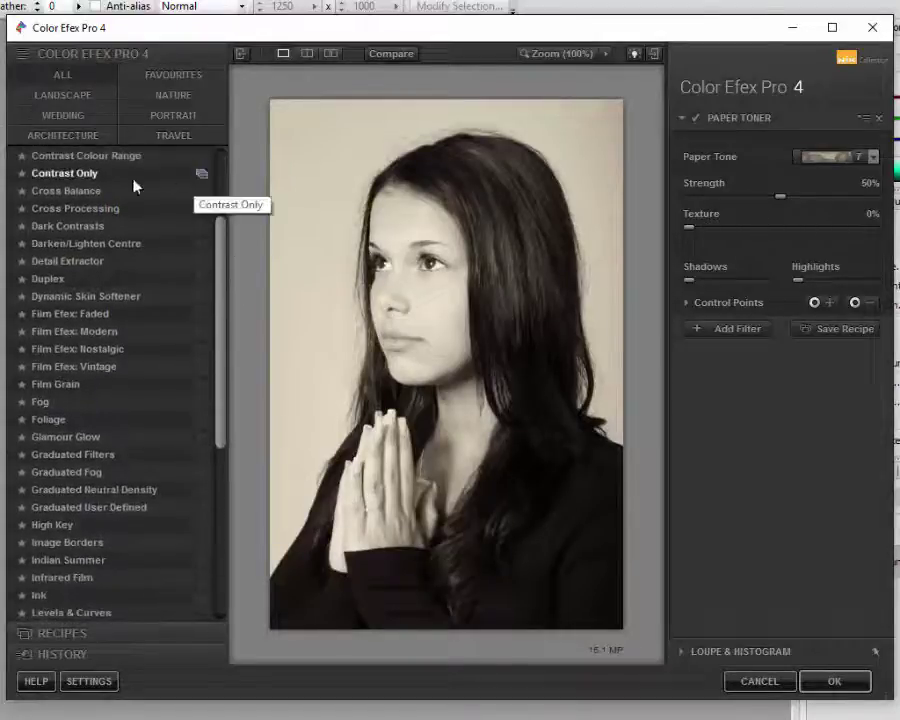
pyautogui.click(52, 530)
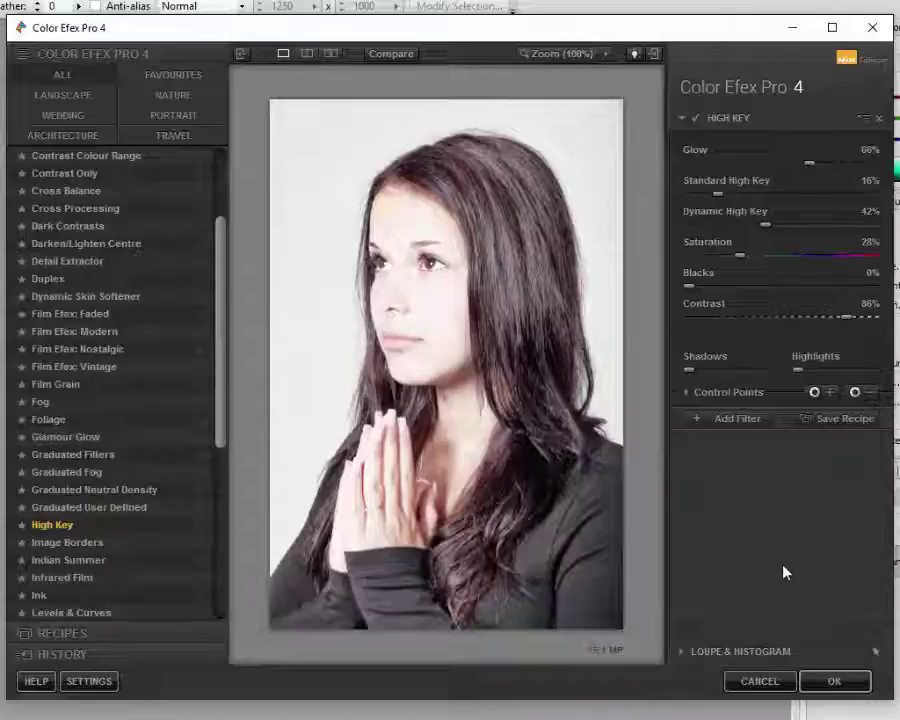
pyautogui.click(837, 683)
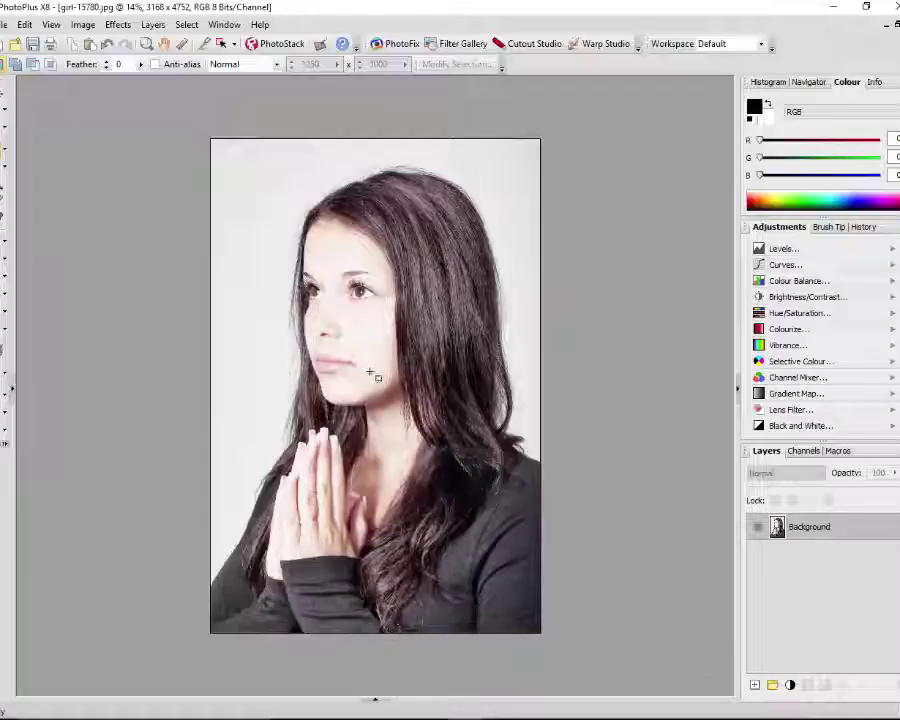
# Step: Switch to the Untitled3 document and duplicate its Layer 1 within the same document
pyautogui.click(375, 701)
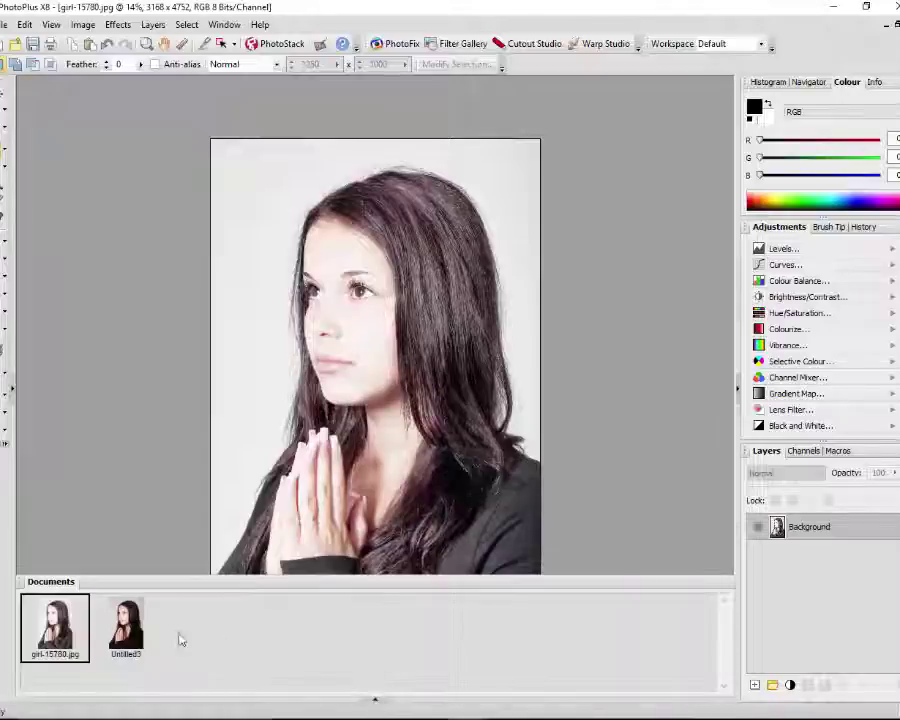
pyautogui.click(124, 637)
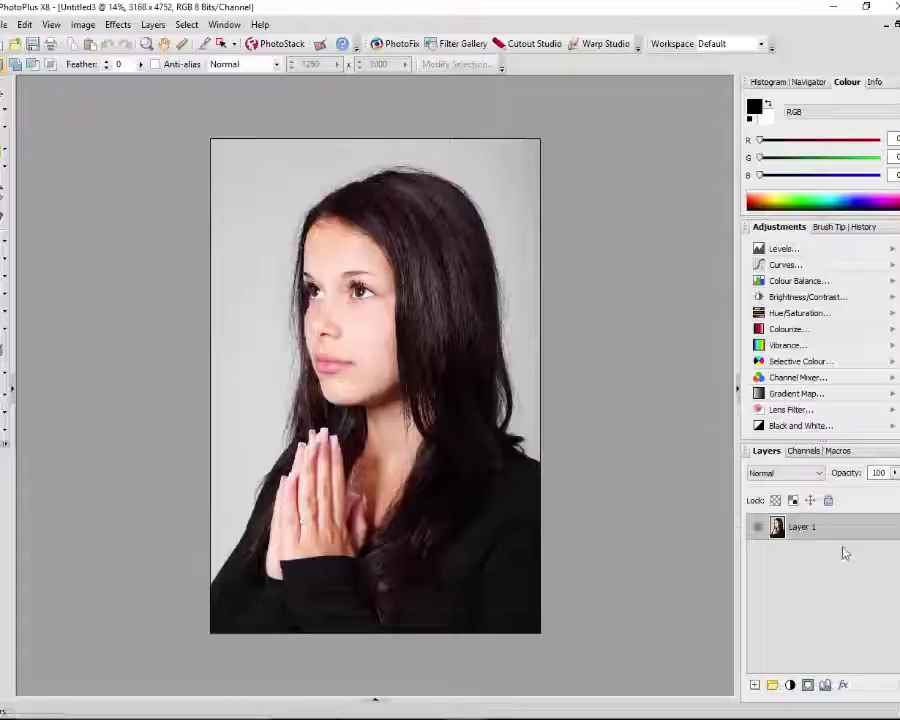
pyautogui.rightClick(800, 527)
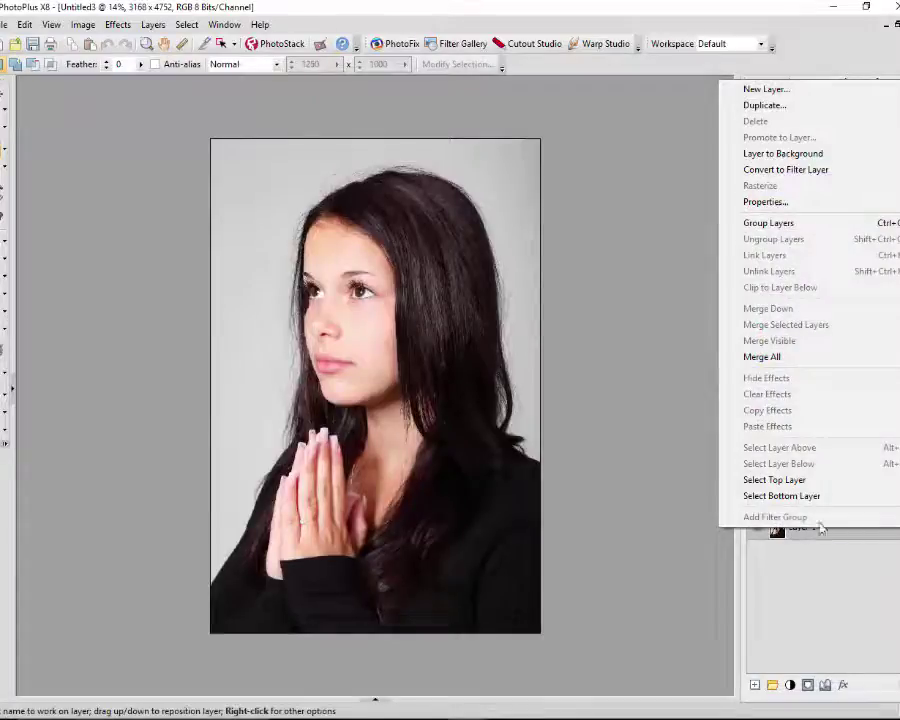
pyautogui.click(776, 106)
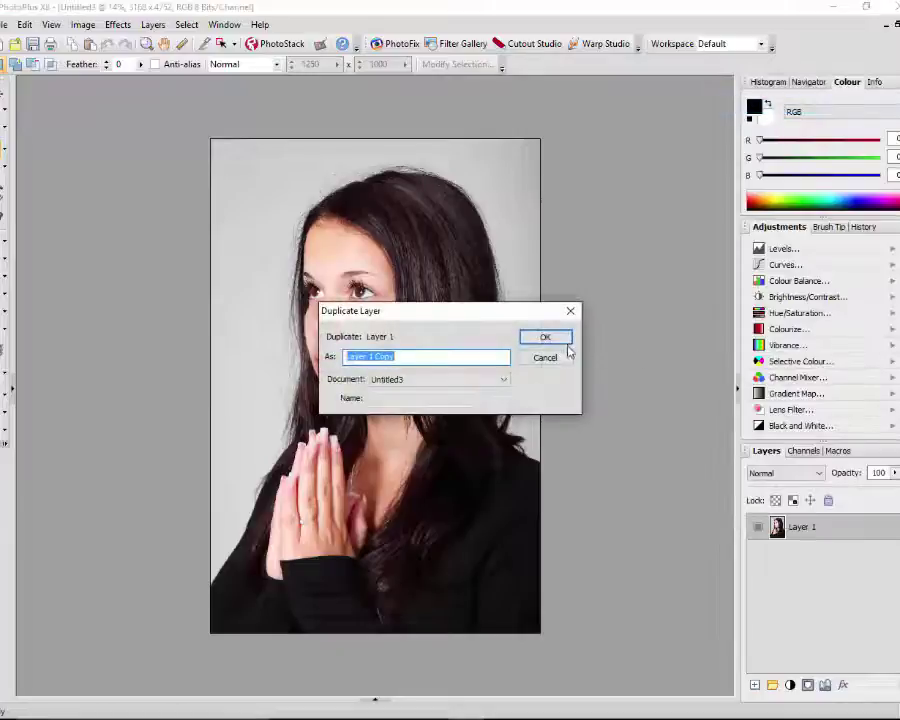
pyautogui.click(563, 337)
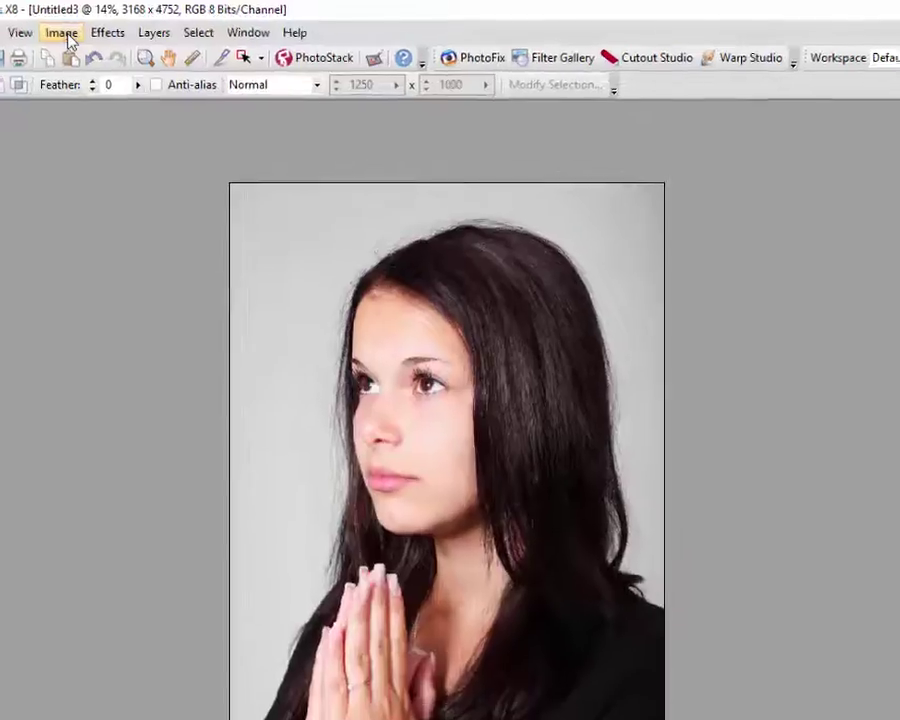
# Step: Desaturate the duplicated layer with a Hue/Saturation/Lightness adjustment, setting Saturation to -100
pyautogui.click(83, 24)
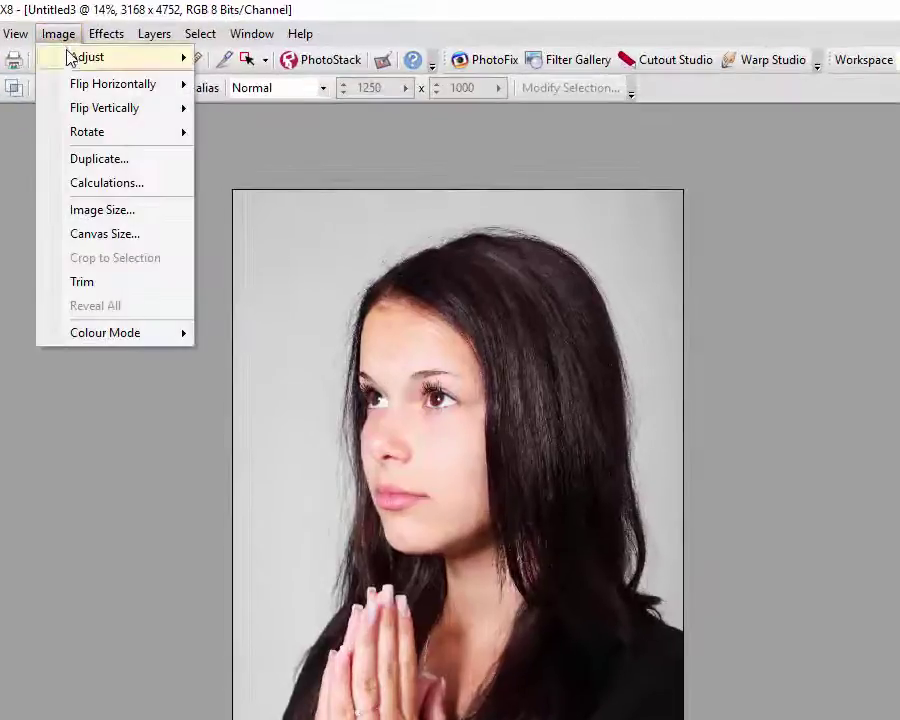
pyautogui.moveTo(74, 60)
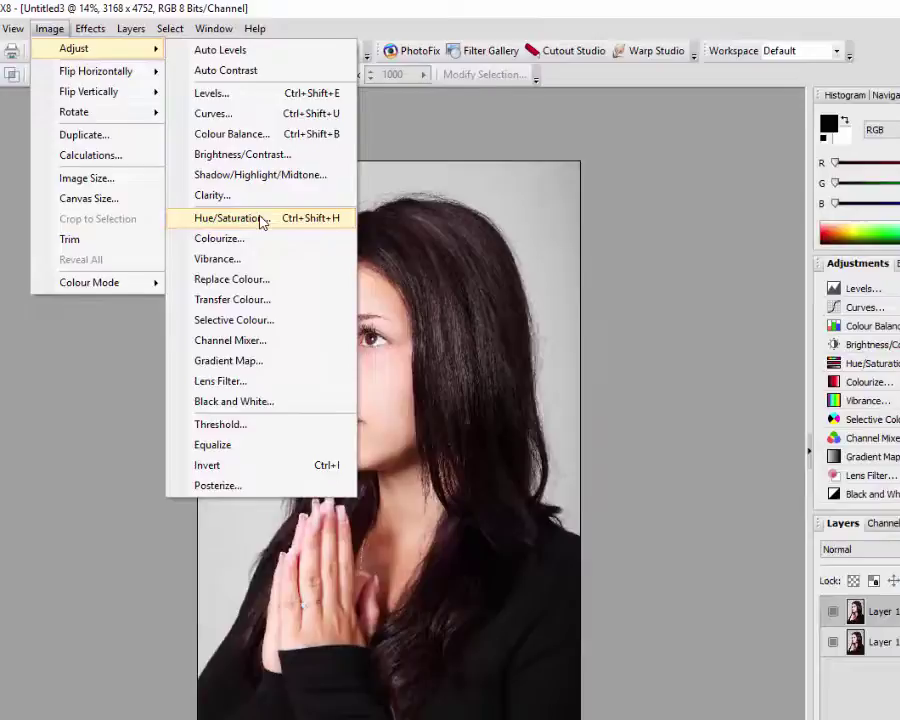
pyautogui.click(325, 258)
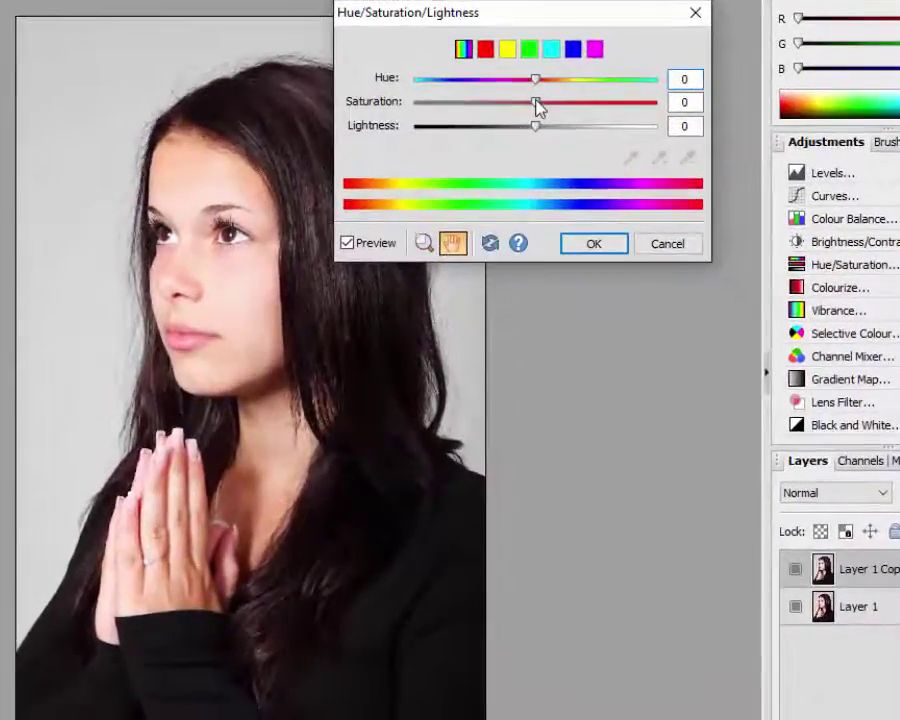
pyautogui.moveTo(536, 104); pyautogui.dragTo(416, 110)
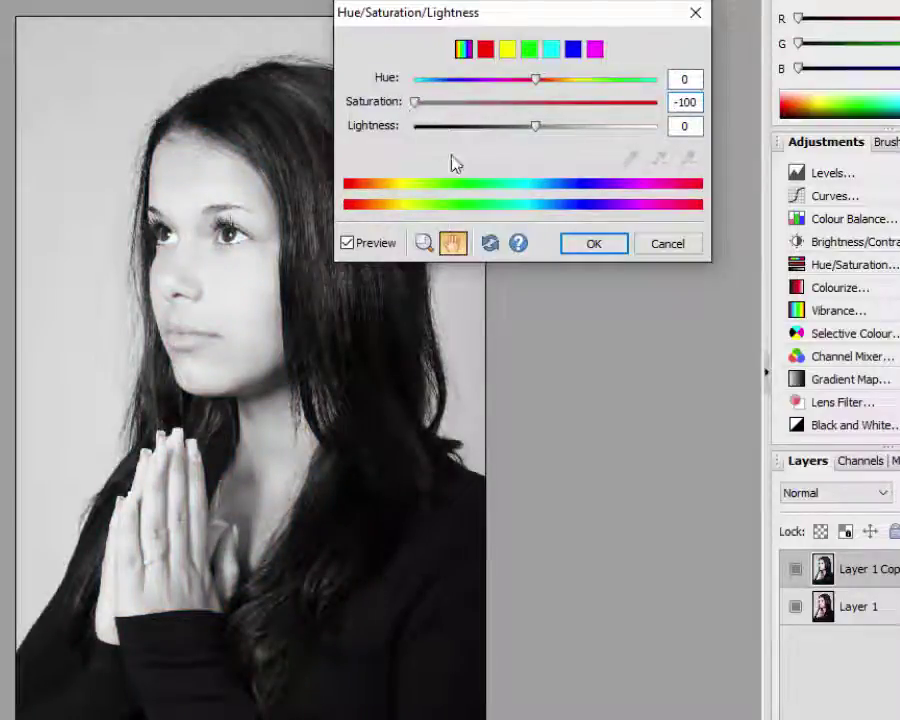
pyautogui.click(600, 249)
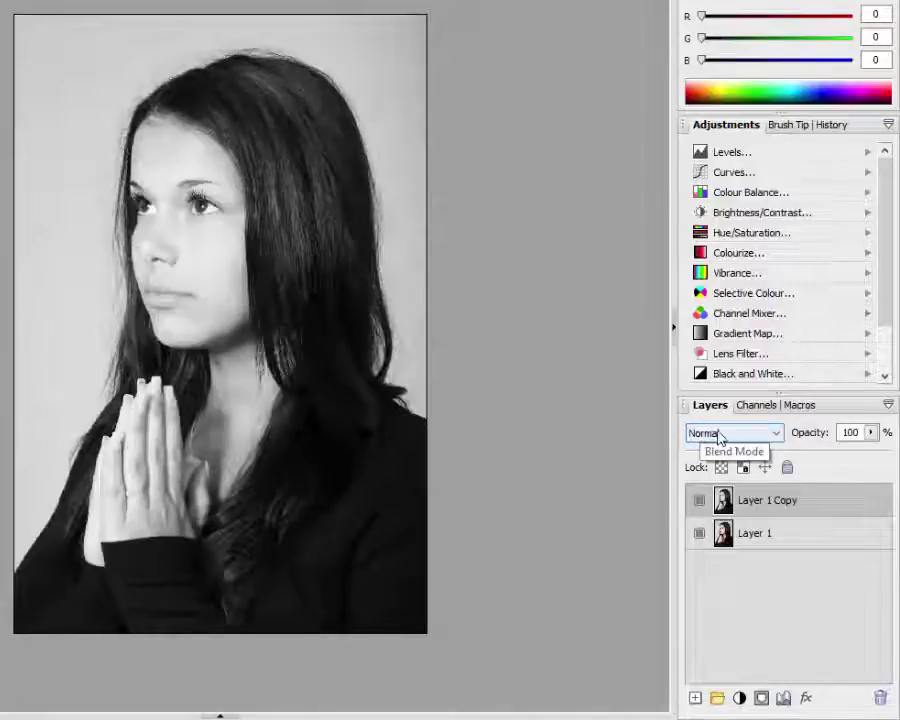
# Step: Try the Overlay blend mode on the desaturated layer copy and compare the result with girl-15780.jpg
pyautogui.click(777, 435)
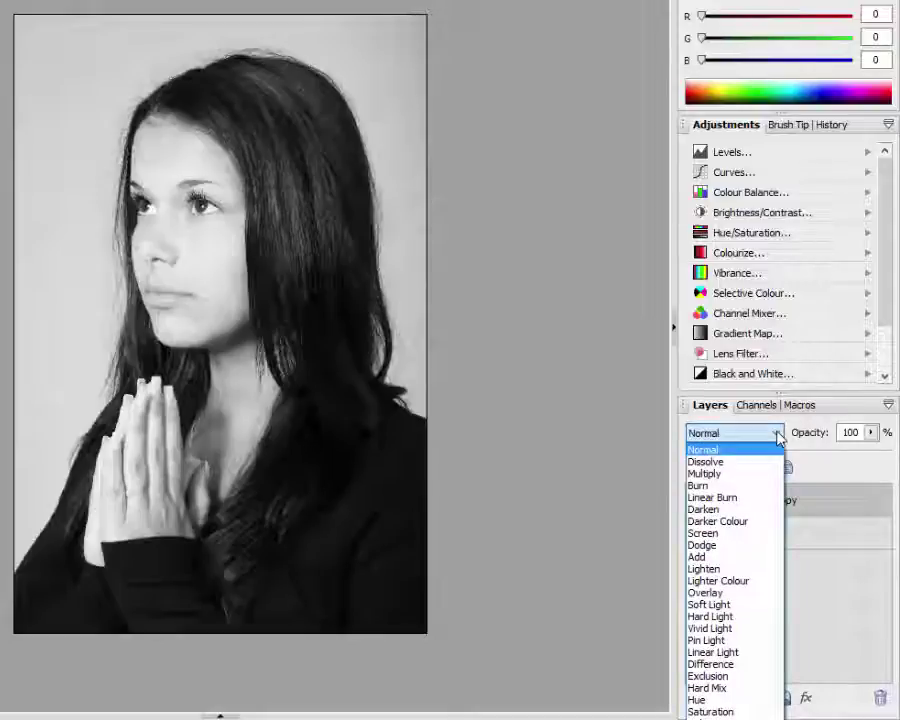
pyautogui.click(708, 597)
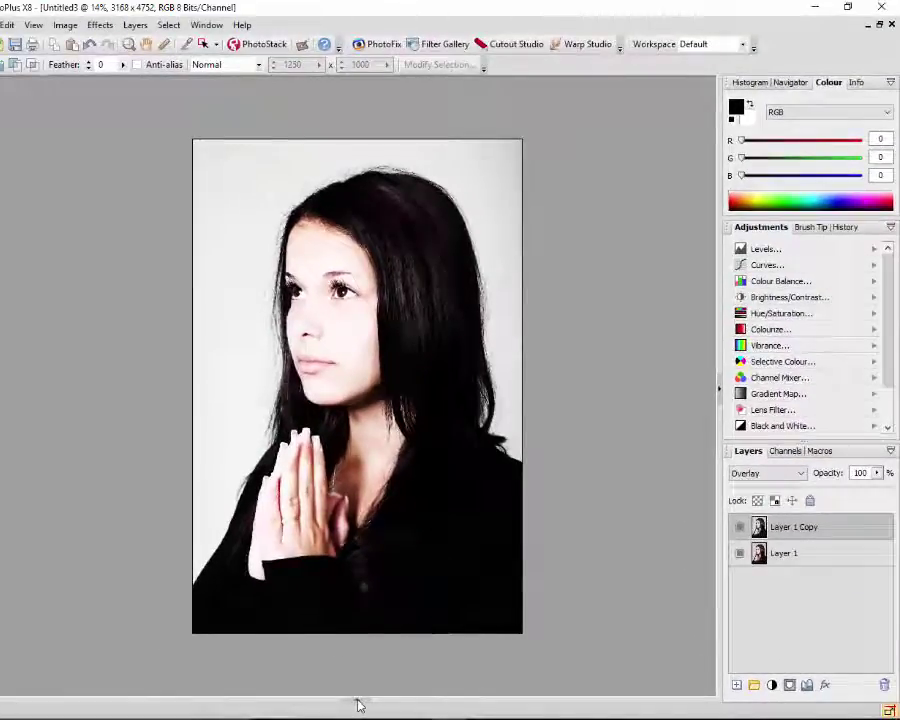
pyautogui.click(358, 705)
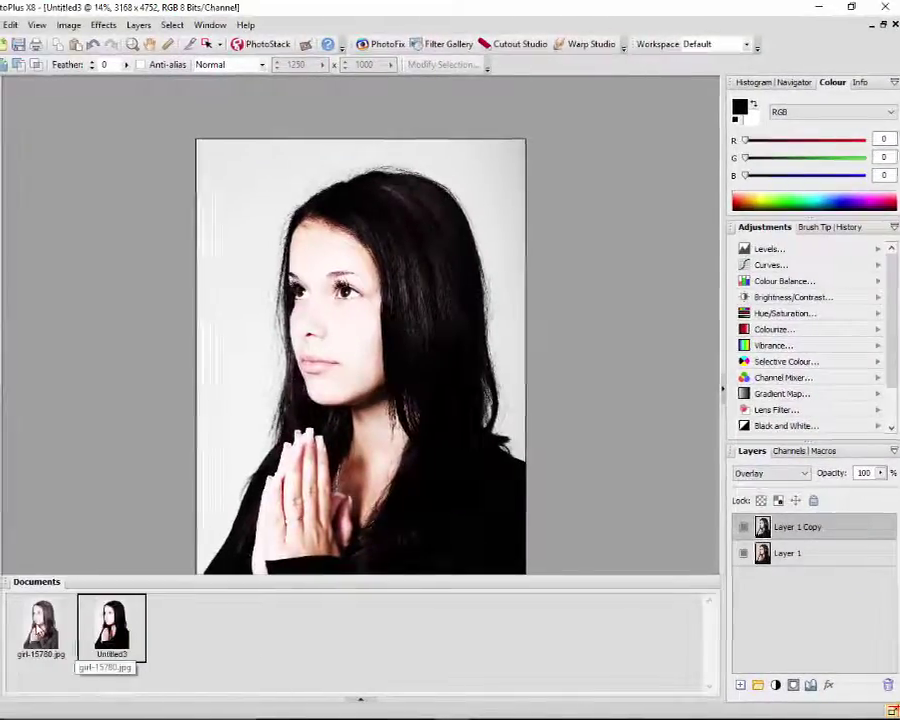
pyautogui.click(38, 628)
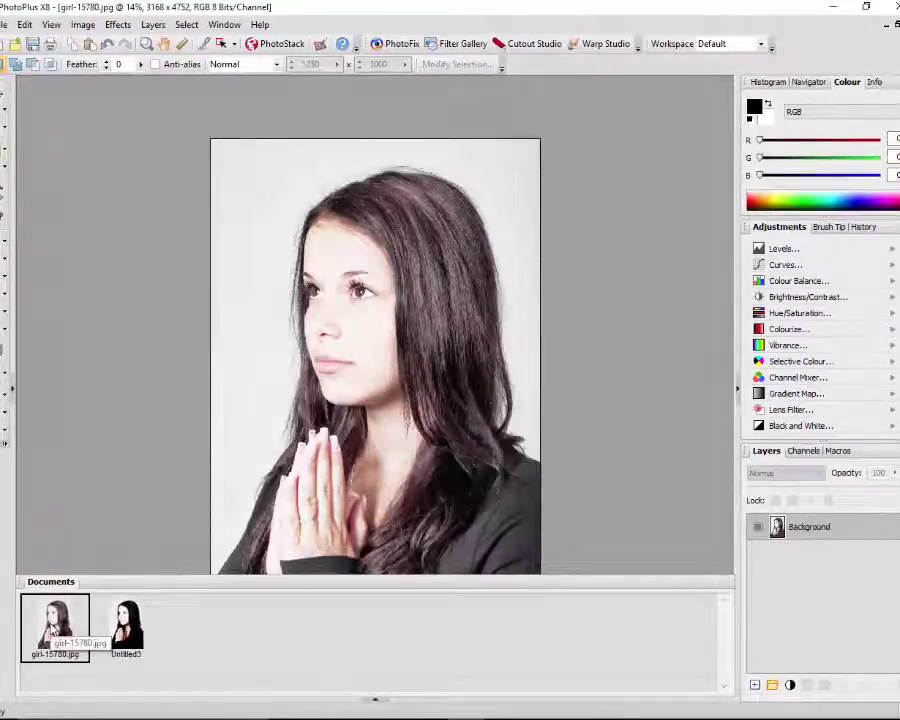
pyautogui.click(124, 632)
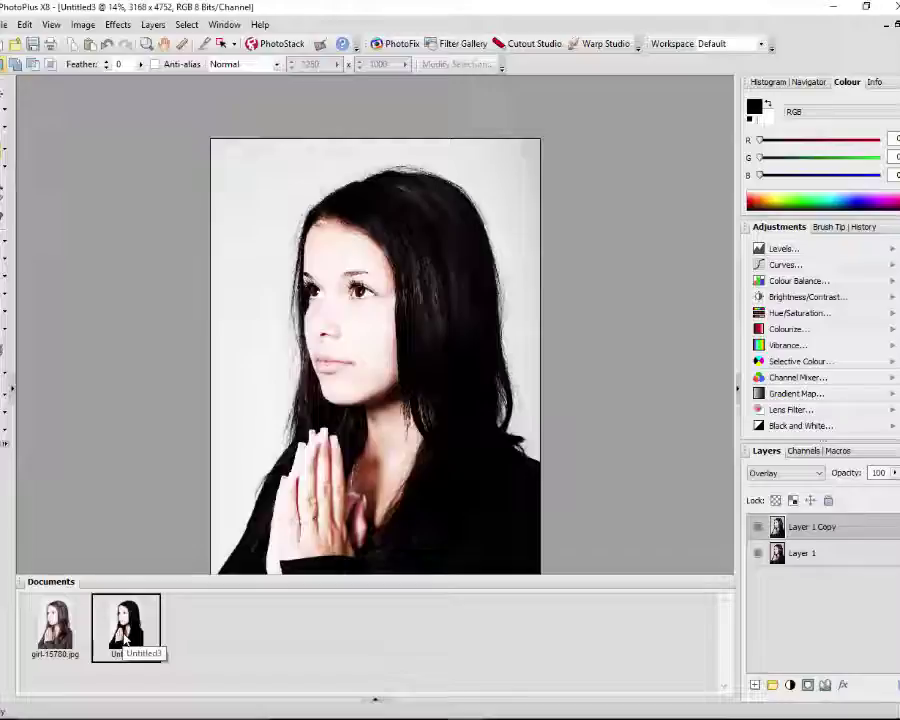
pyautogui.click(55, 625)
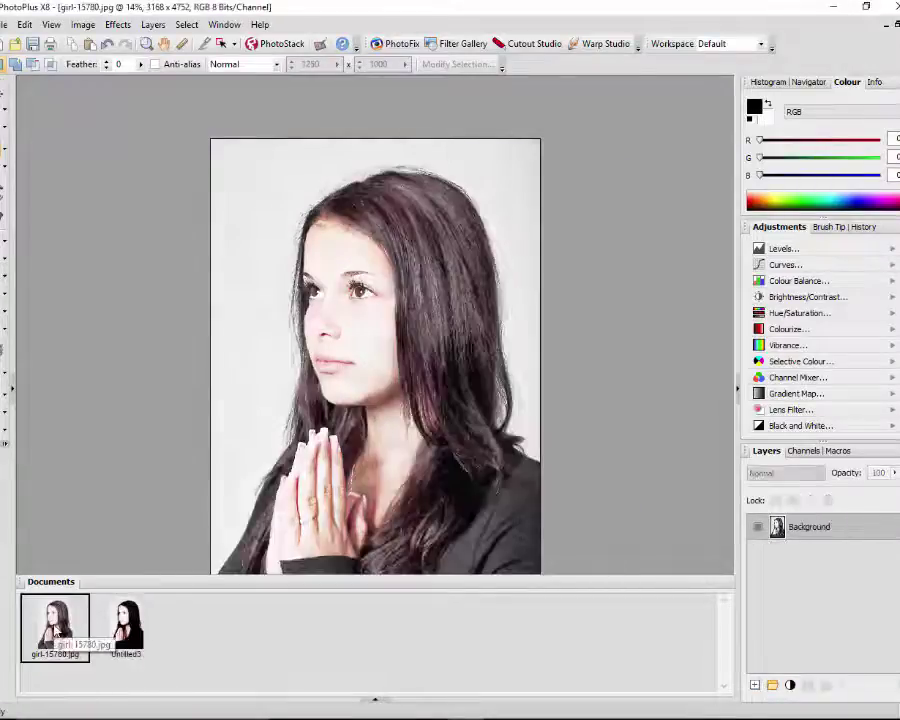
pyautogui.click(125, 628)
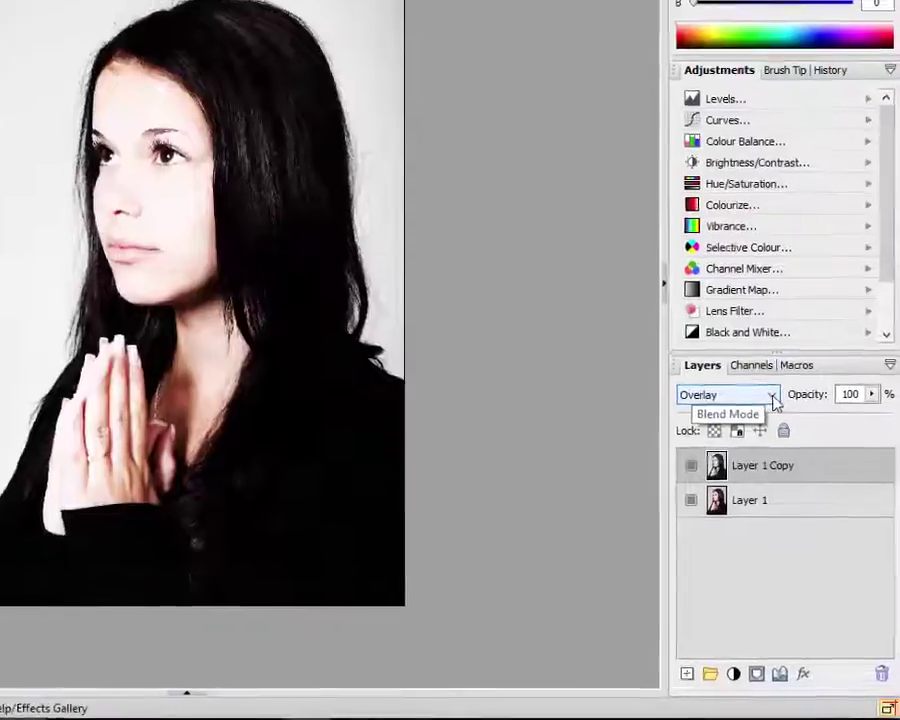
# Step: Set the desaturated layer copy's blend mode to Screen and compare Untitled3 with the filtered girl-15780.jpg
pyautogui.click(773, 398)
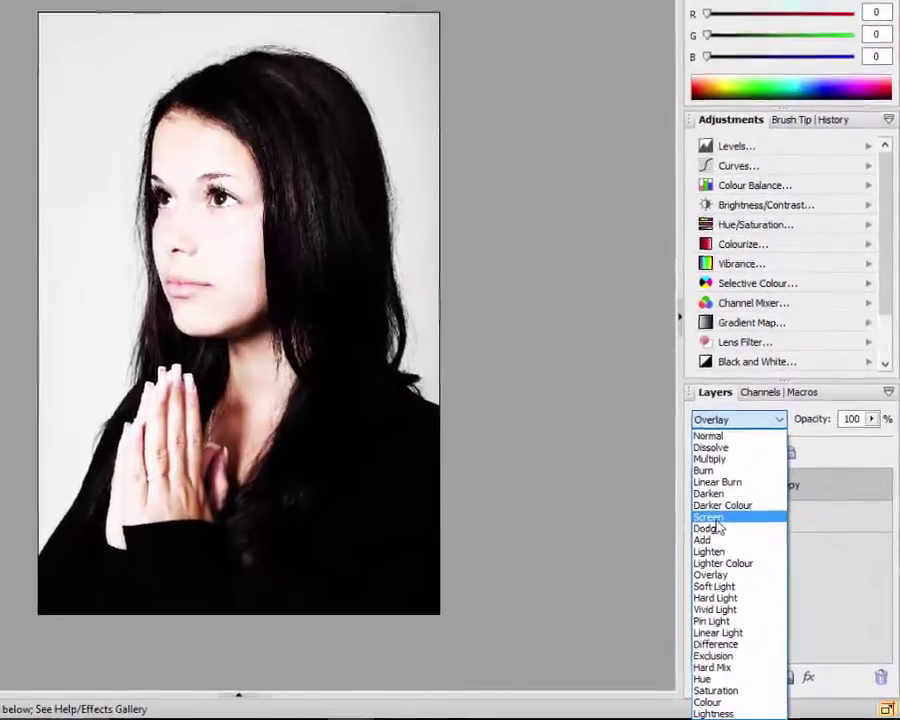
pyautogui.click(700, 492)
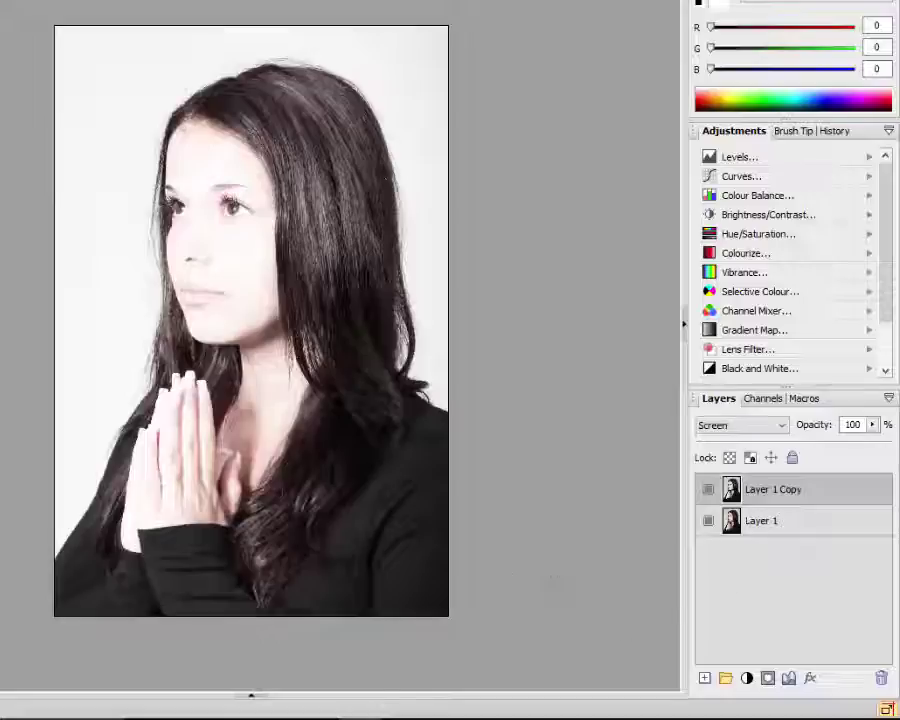
pyautogui.click(252, 697)
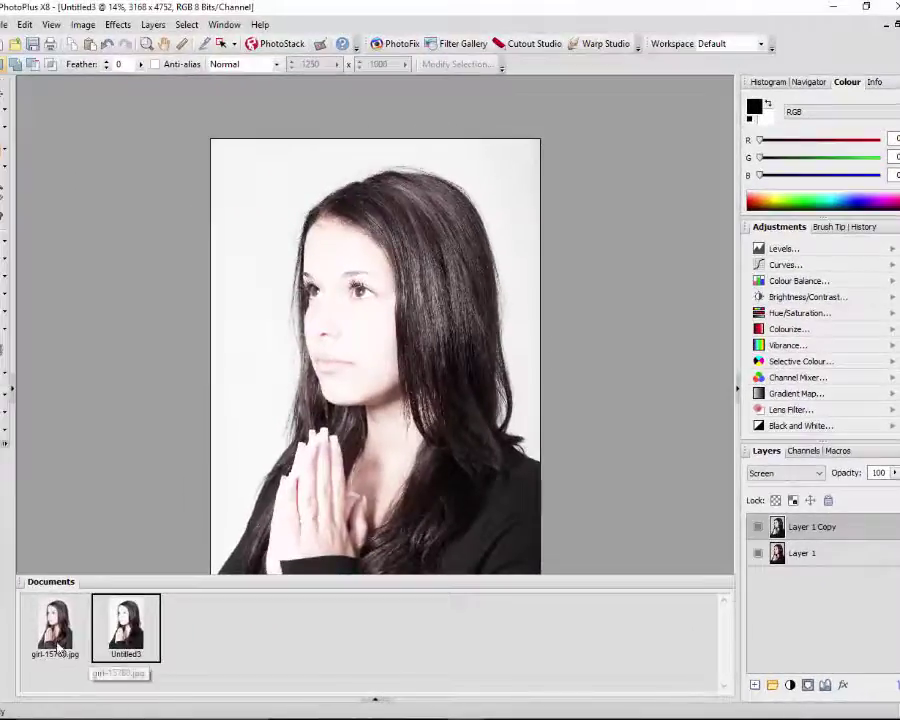
pyautogui.click(60, 648)
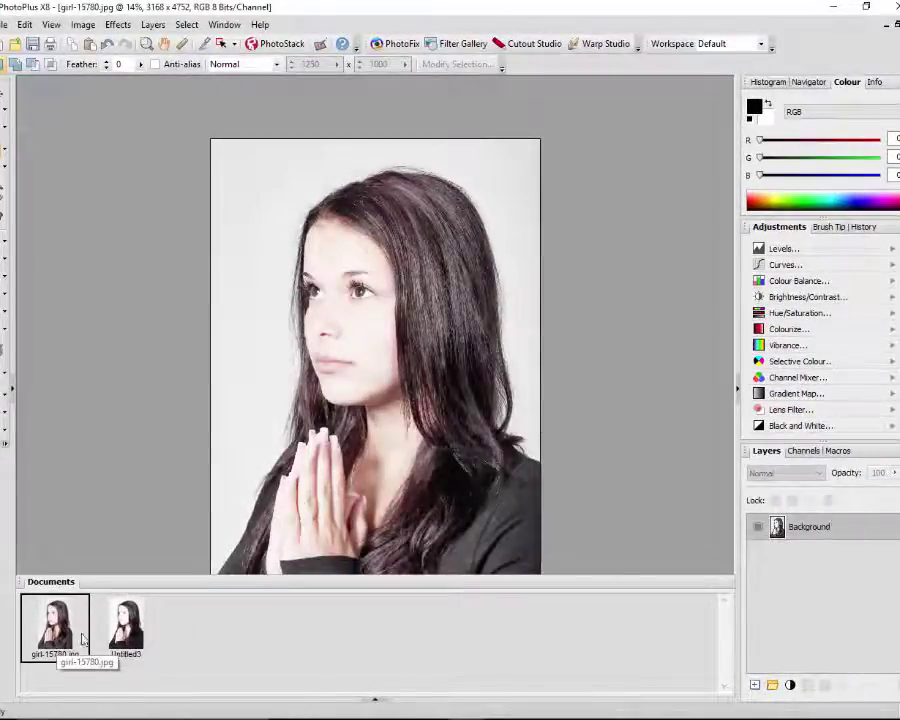
pyautogui.click(127, 630)
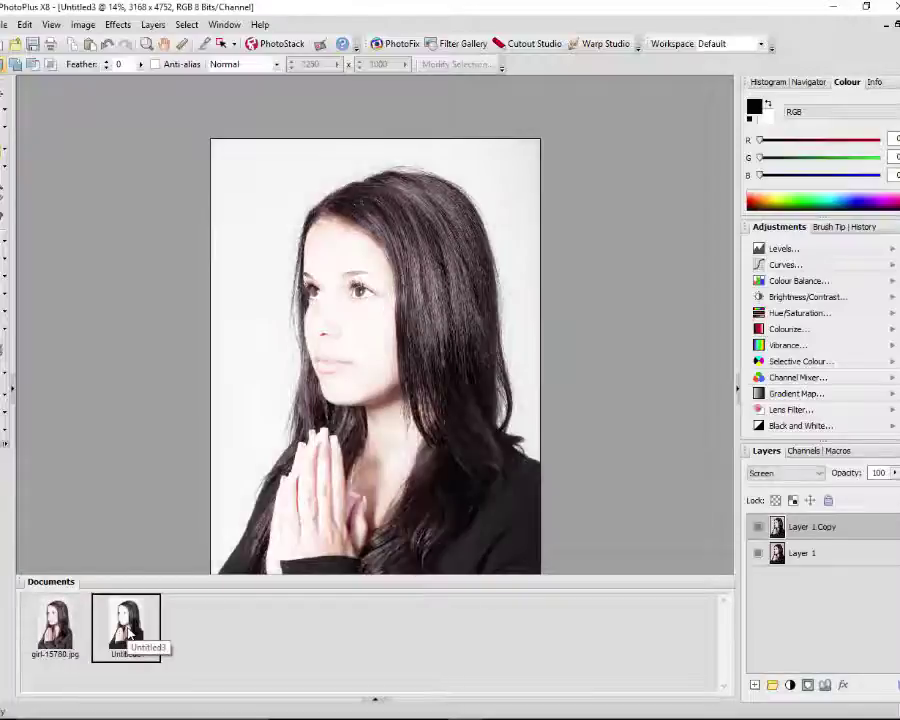
pyautogui.click(72, 630)
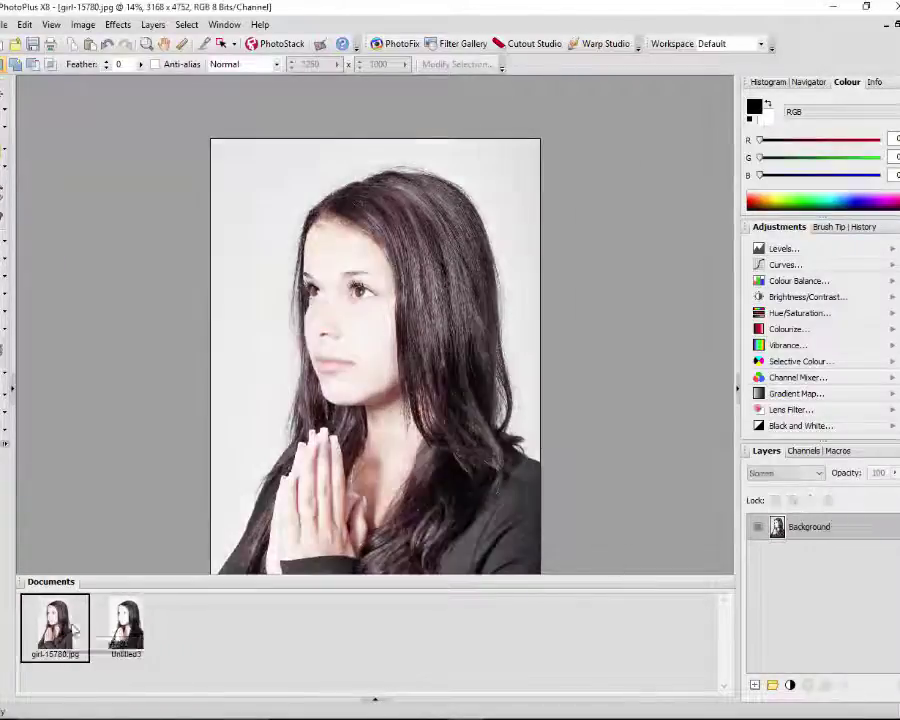
pyautogui.click(125, 628)
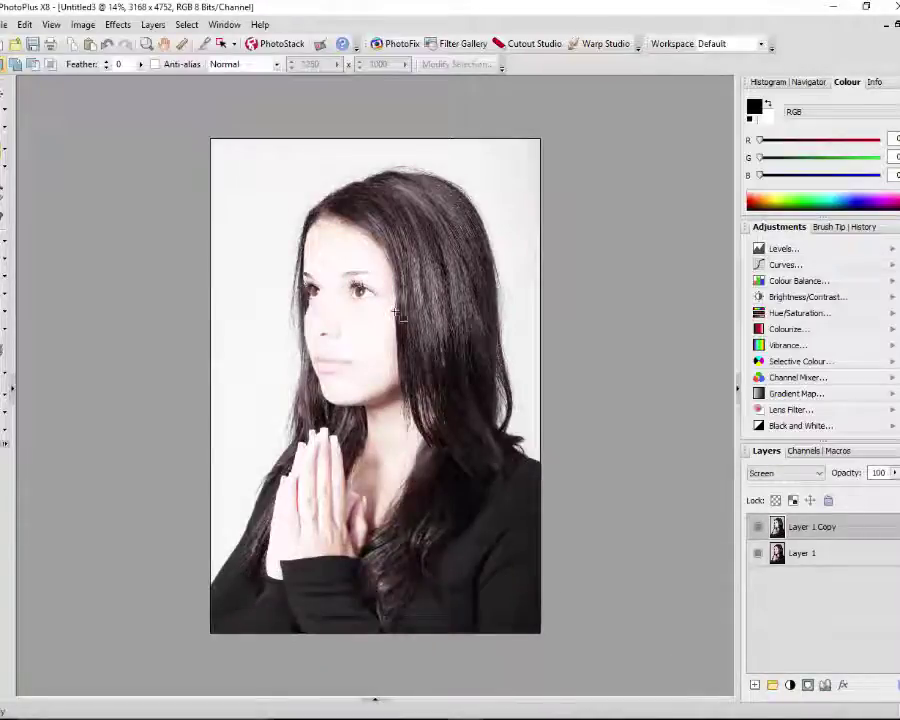
# Step: Reduce the opacity of the desaturated Screen layer copy to 75%
pyautogui.click(895, 477)
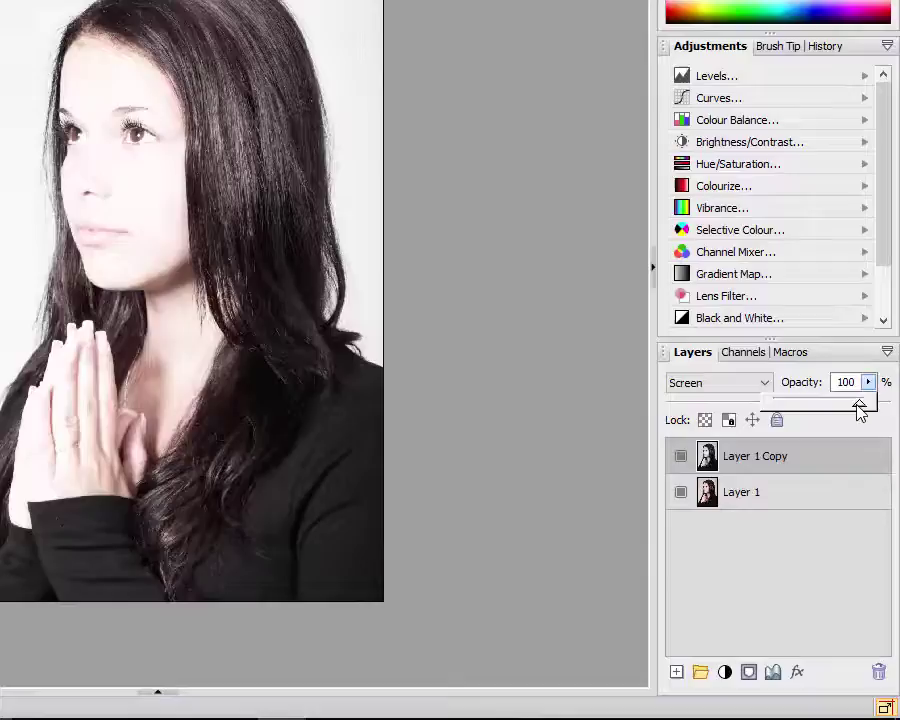
pyautogui.moveTo(889, 492); pyautogui.dragTo(884, 495)
pyautogui.moveTo(853, 411); pyautogui.dragTo(839, 410)
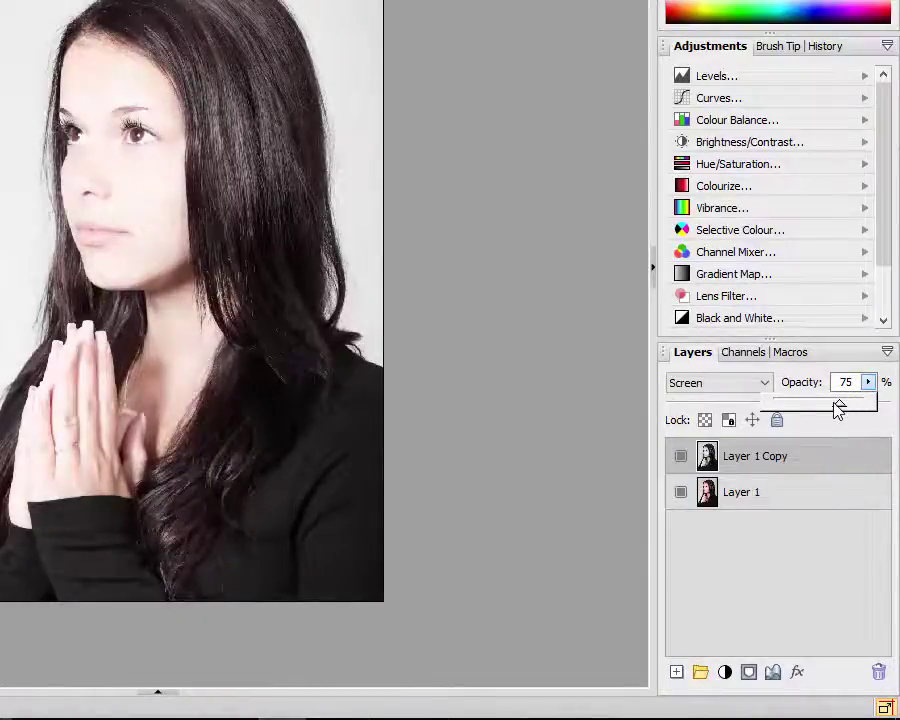
pyautogui.moveTo(838, 410); pyautogui.dragTo(838, 410)
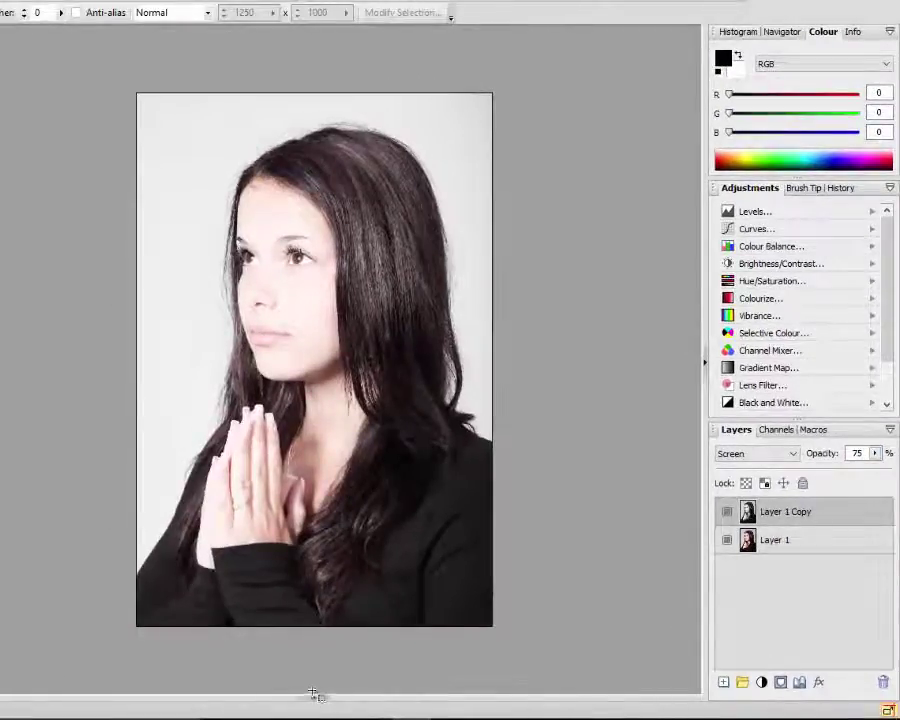
# Step: Compare Untitled3 with the filtered girl-15780.jpg by switching back and forth between them, ending on Untitled3
pyautogui.click(313, 700)
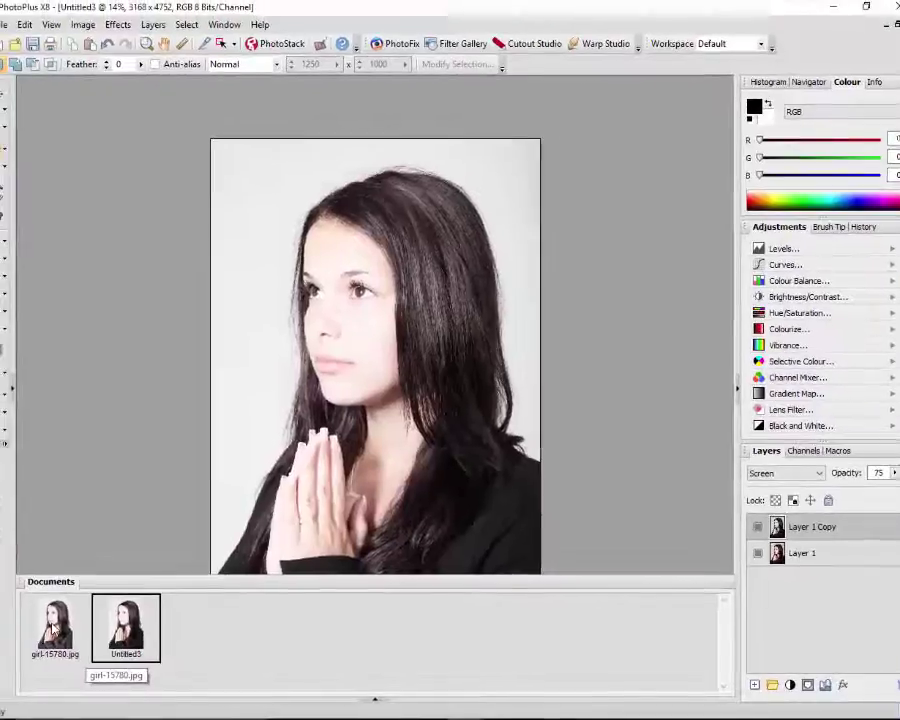
pyautogui.click(55, 628)
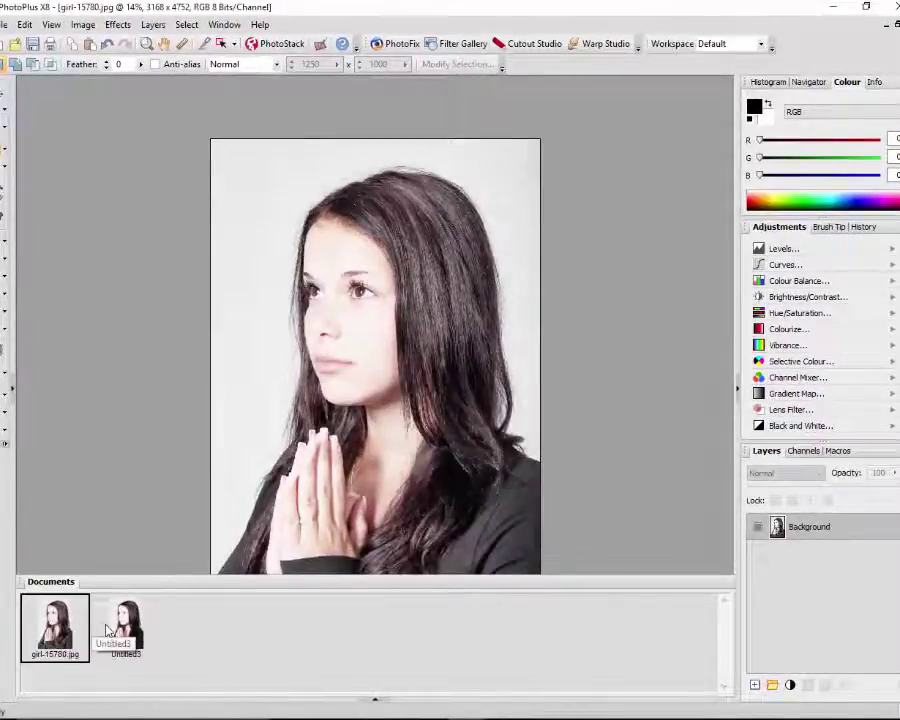
pyautogui.click(120, 628)
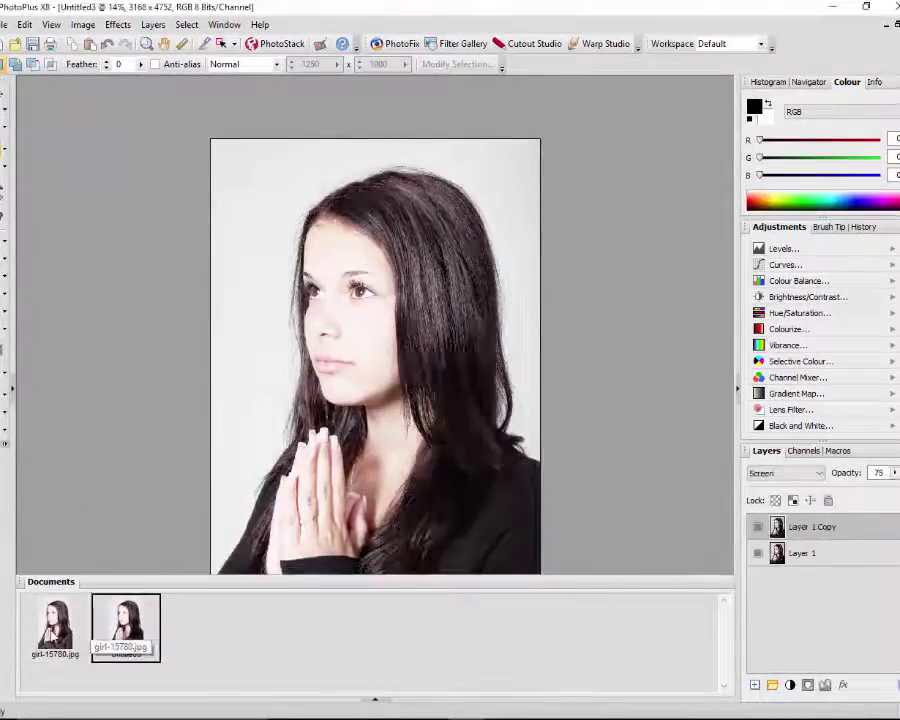
pyautogui.click(55, 628)
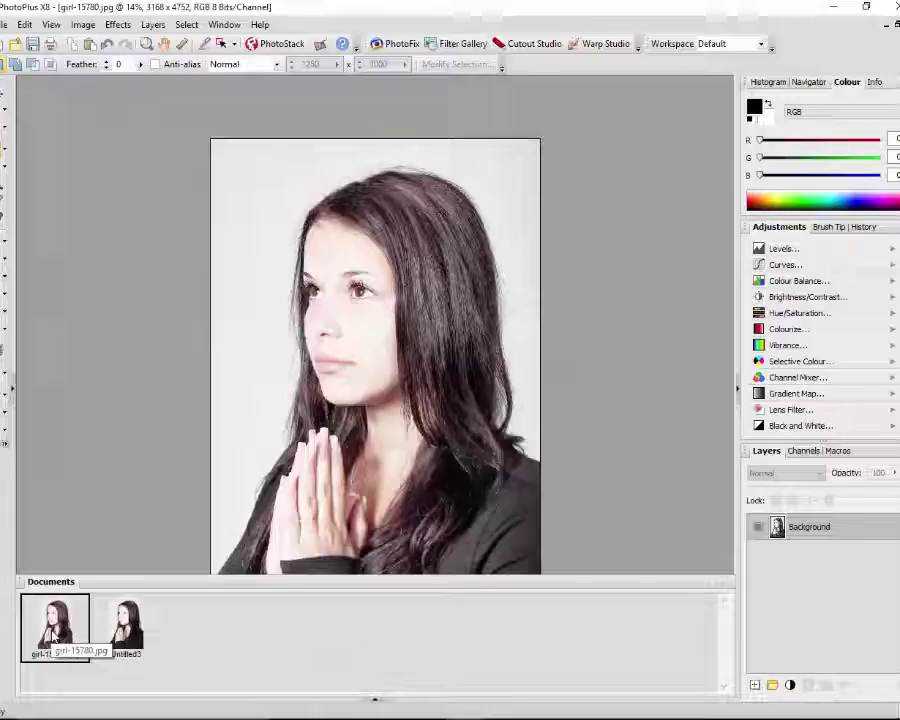
pyautogui.click(133, 625)
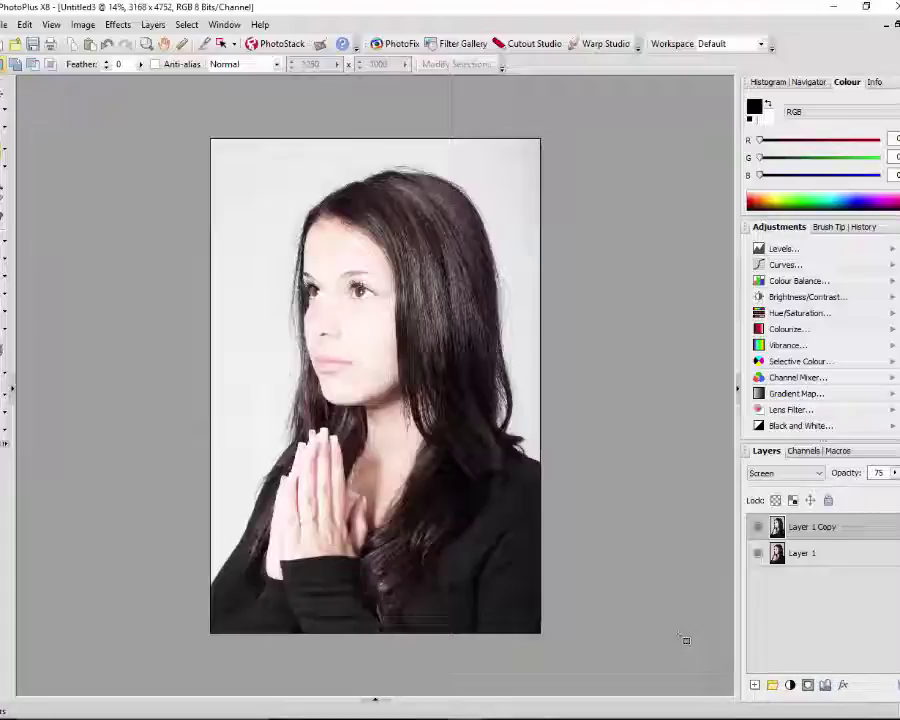
pyautogui.click(153, 25)
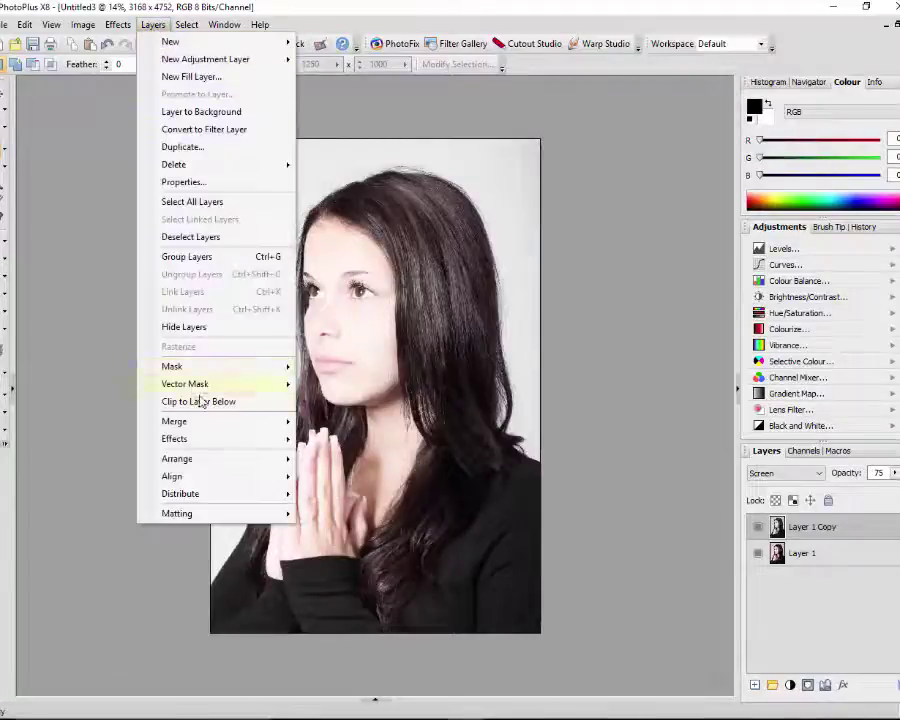
pyautogui.moveTo(240, 422)
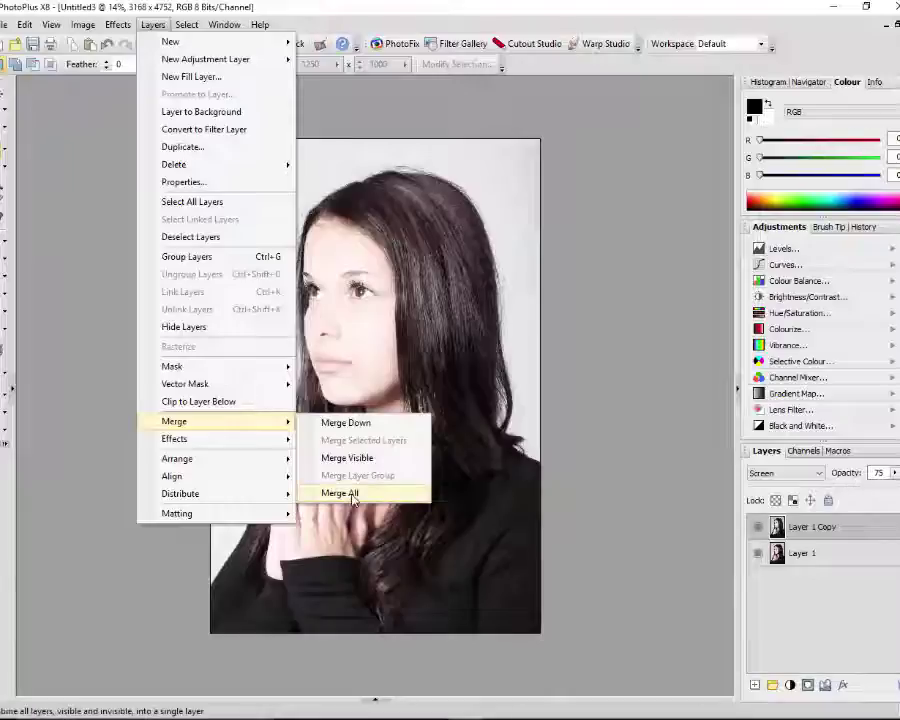
pyautogui.click(696, 363)
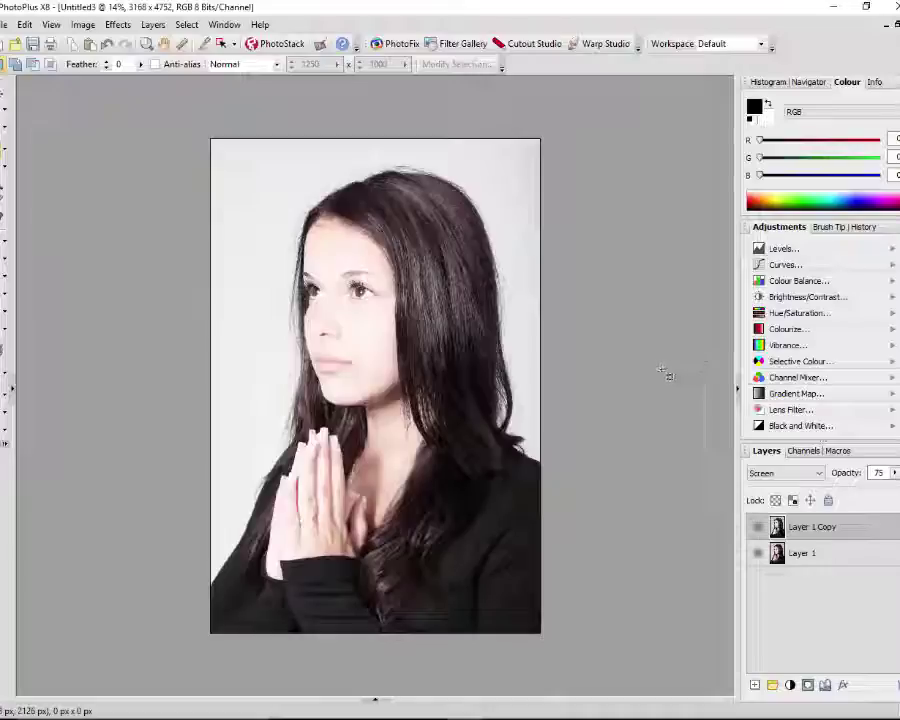